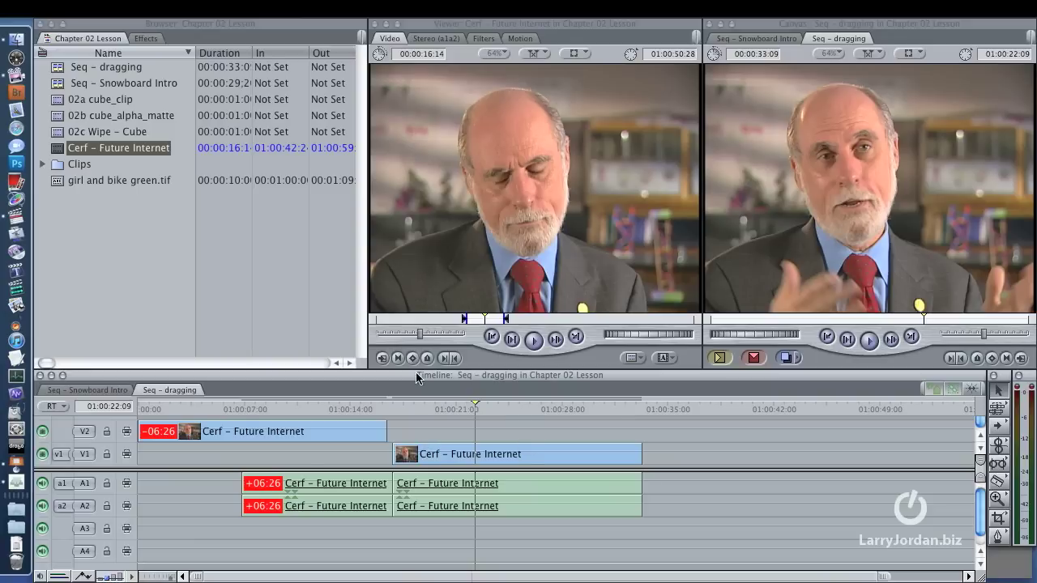
- Make the project Browser the active window
click(79, 232)
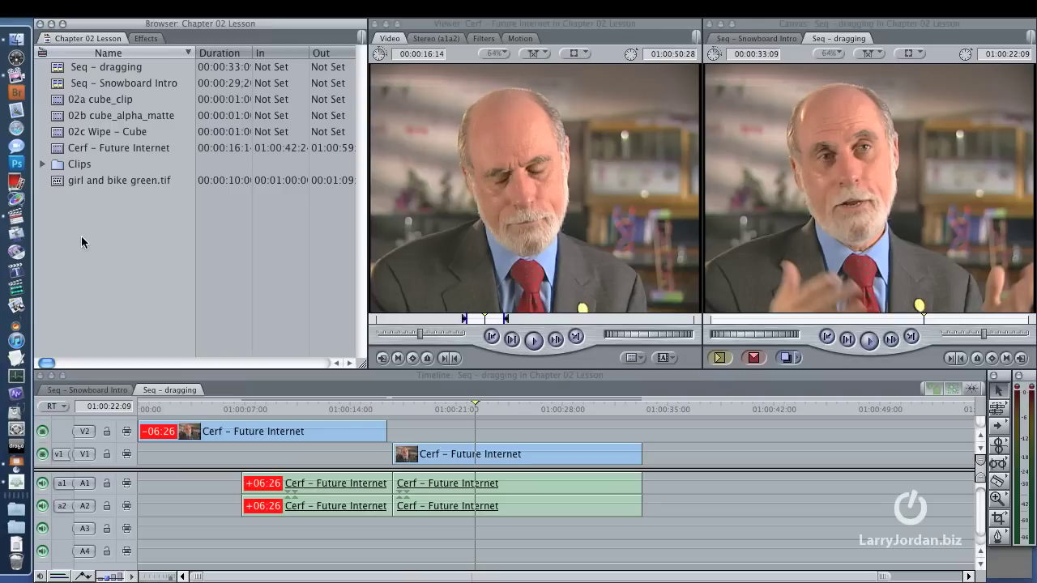
- Close the Chapter 02 Lesson project without saving, then open the Files folder on the desktop
right_click(95, 37)
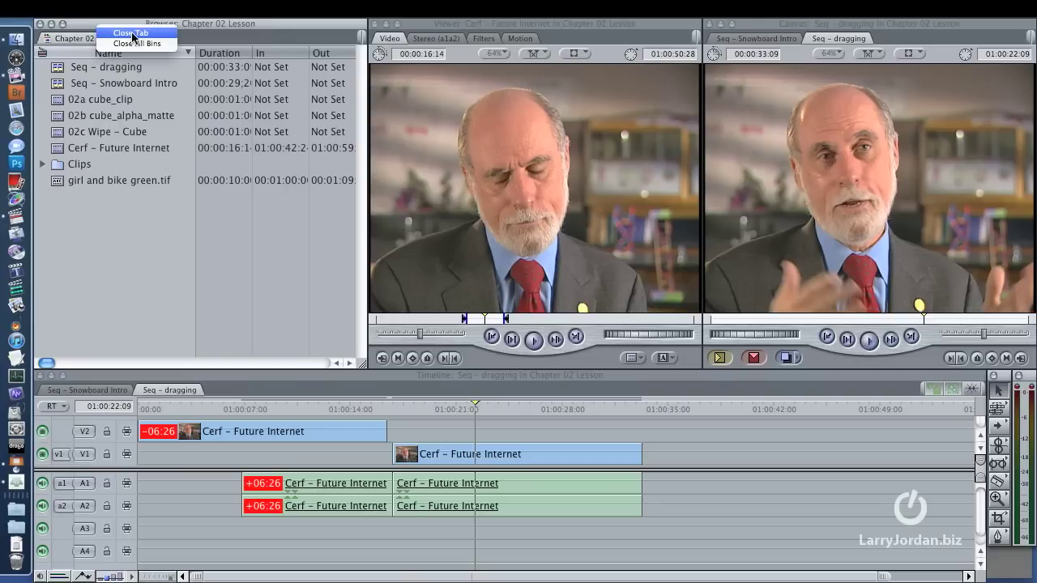
click(119, 33)
click(543, 223)
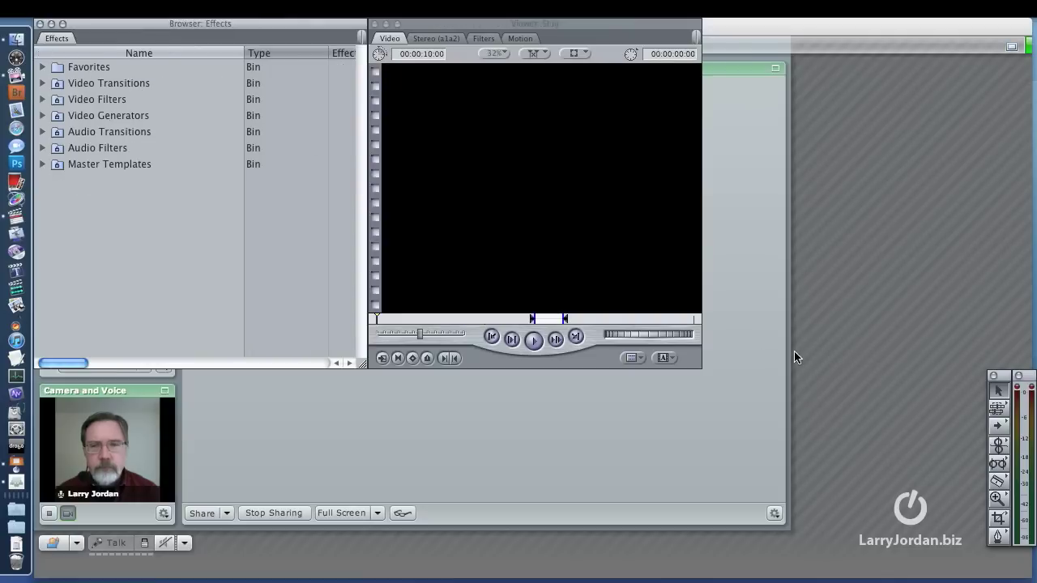
click(831, 351)
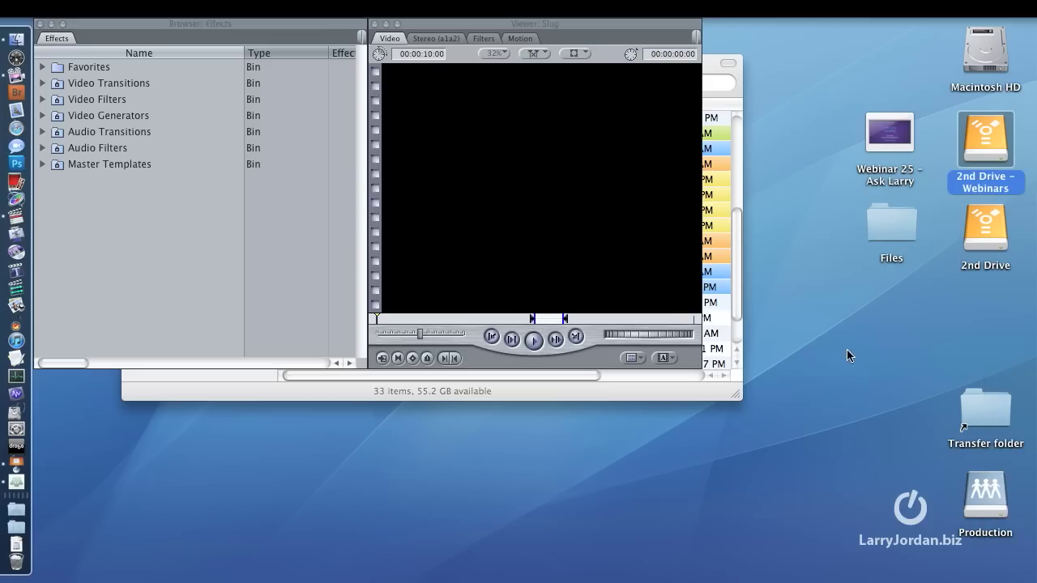
double_click(892, 226)
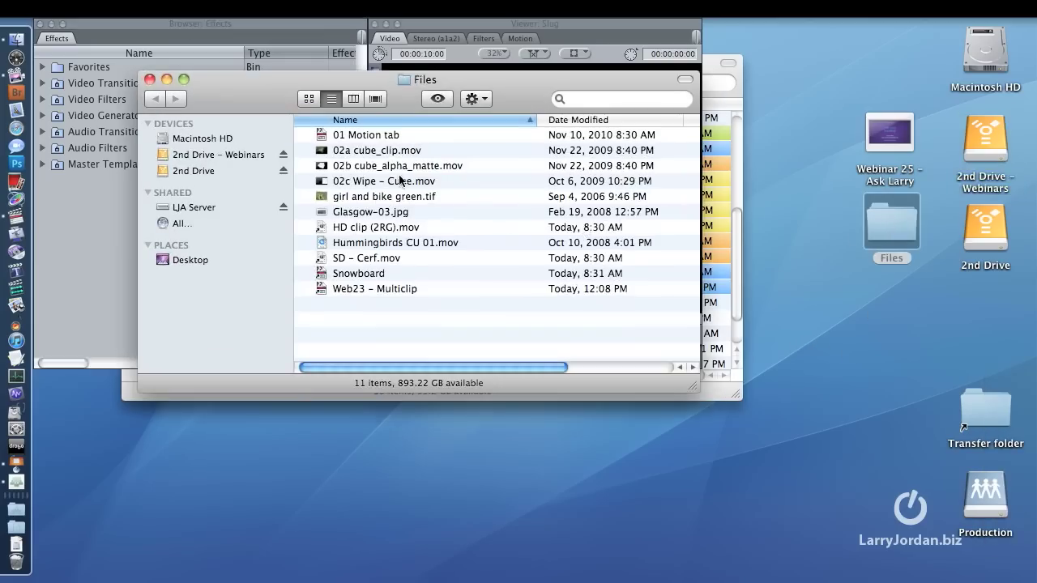
- Open Web23 – Multiclip and combine RW cam 1–4 into a timecode-synced multiclip
double_click(336, 289)
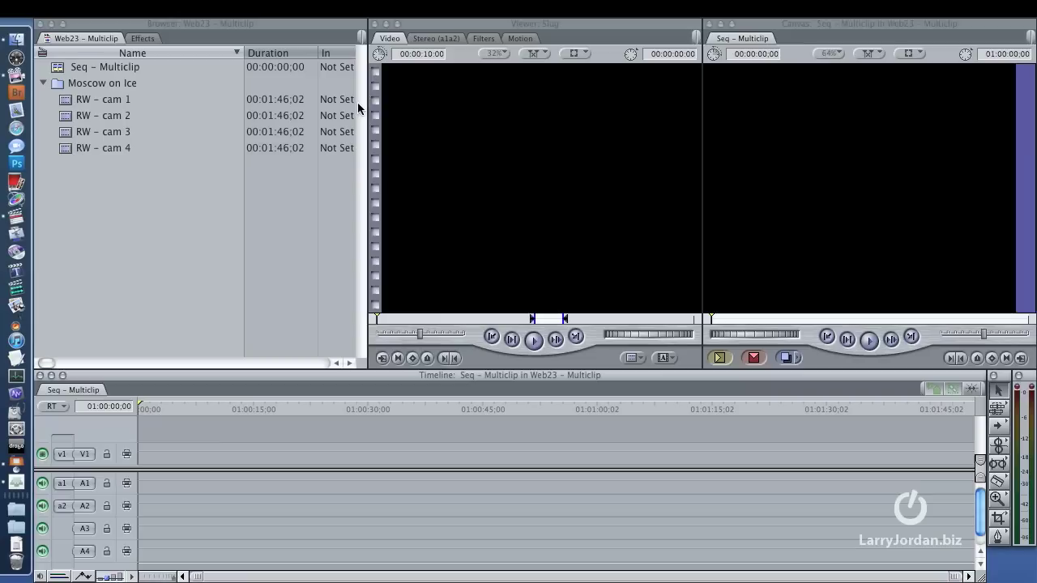
drag(39, 93, 84, 148)
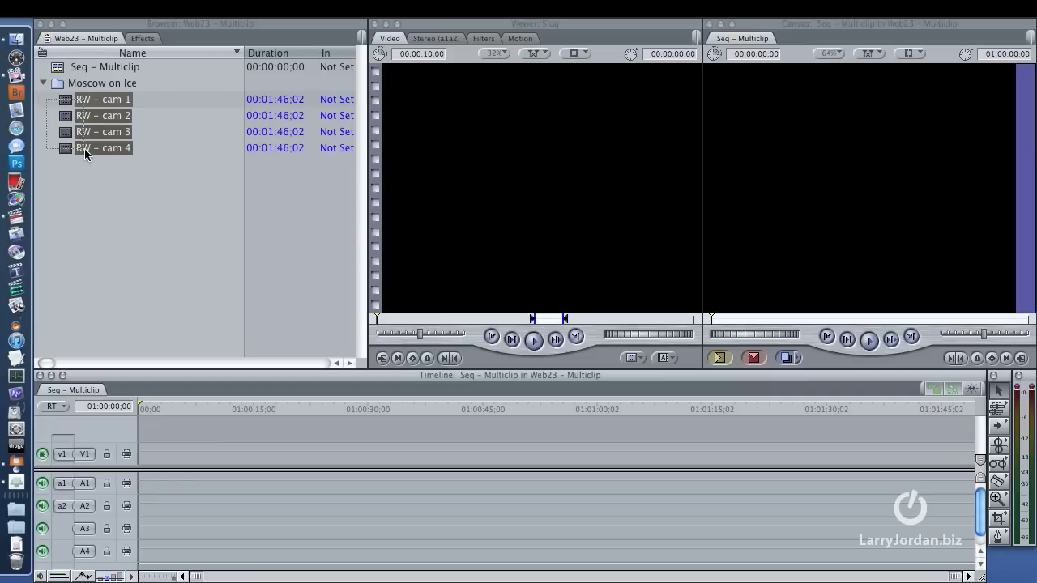
right_click(303, 94)
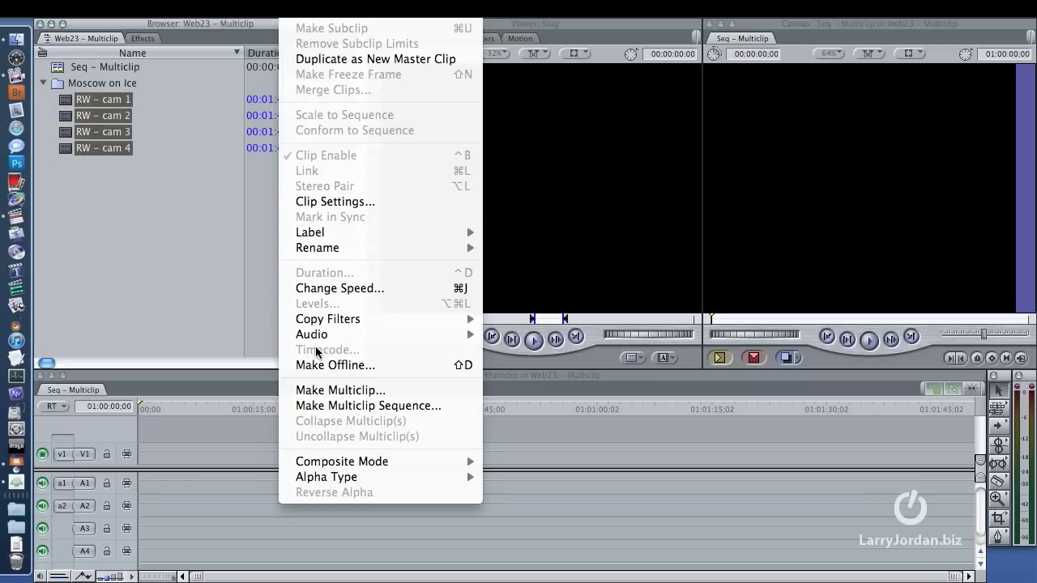
click(338, 390)
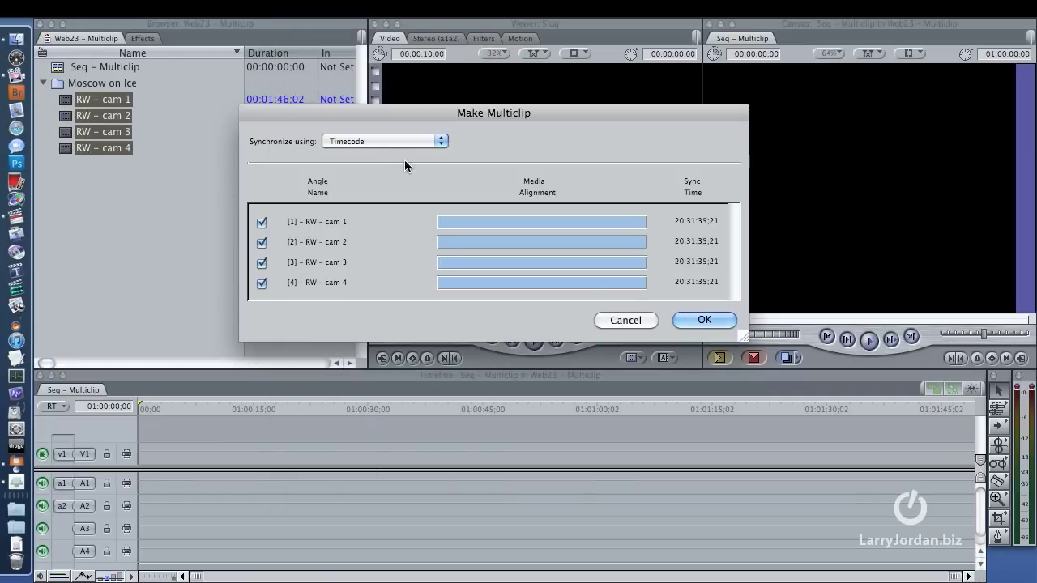
key(Return)
- Load the new multiclip into the Viewer and look over its view options
click(108, 200)
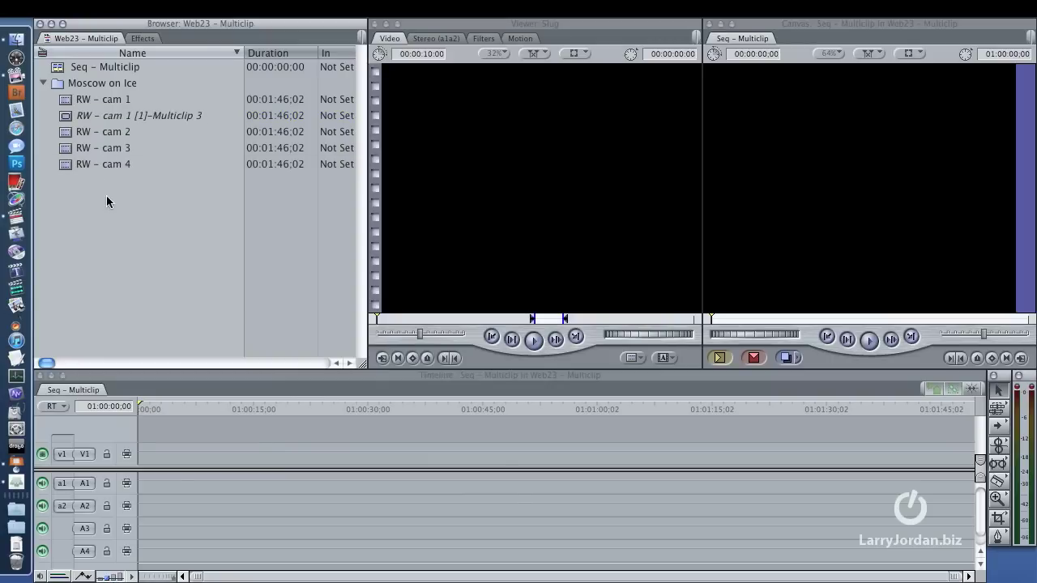
drag(68, 117, 455, 138)
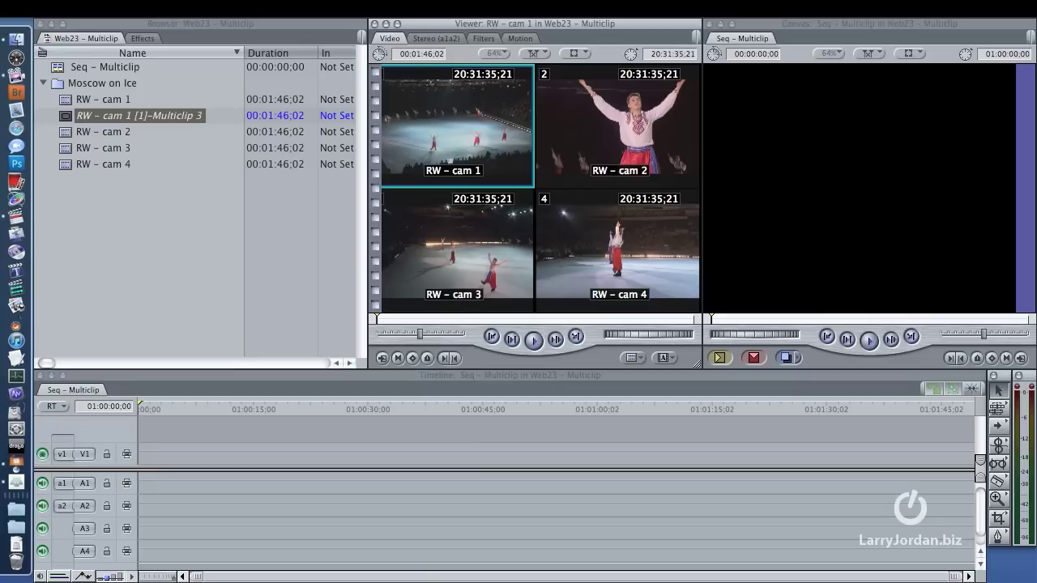
click(212, 8)
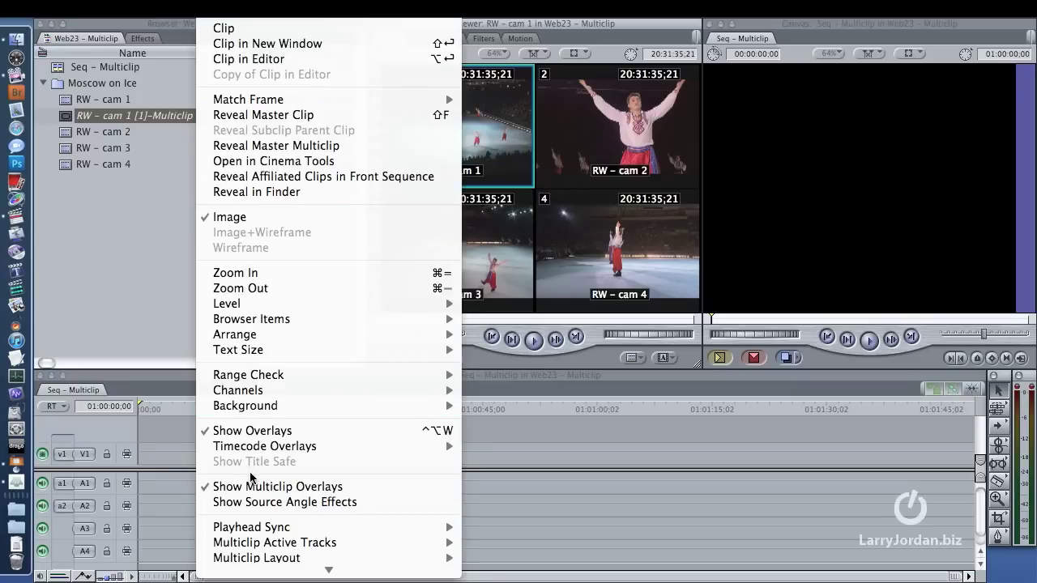
click(251, 430)
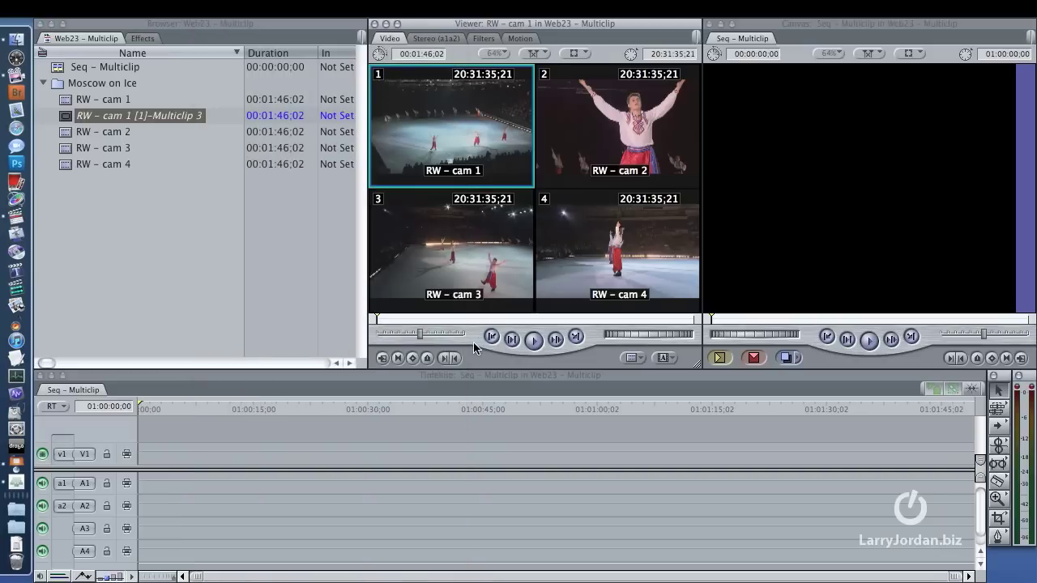
- Hide the multiclip angle overlays and make cam 2 the active angle
click(575, 54)
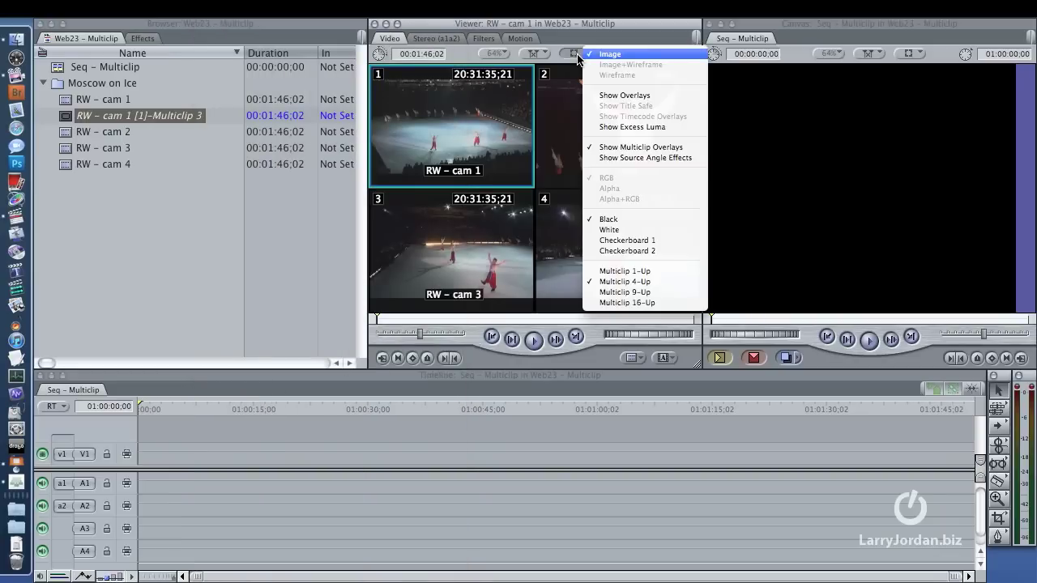
click(600, 148)
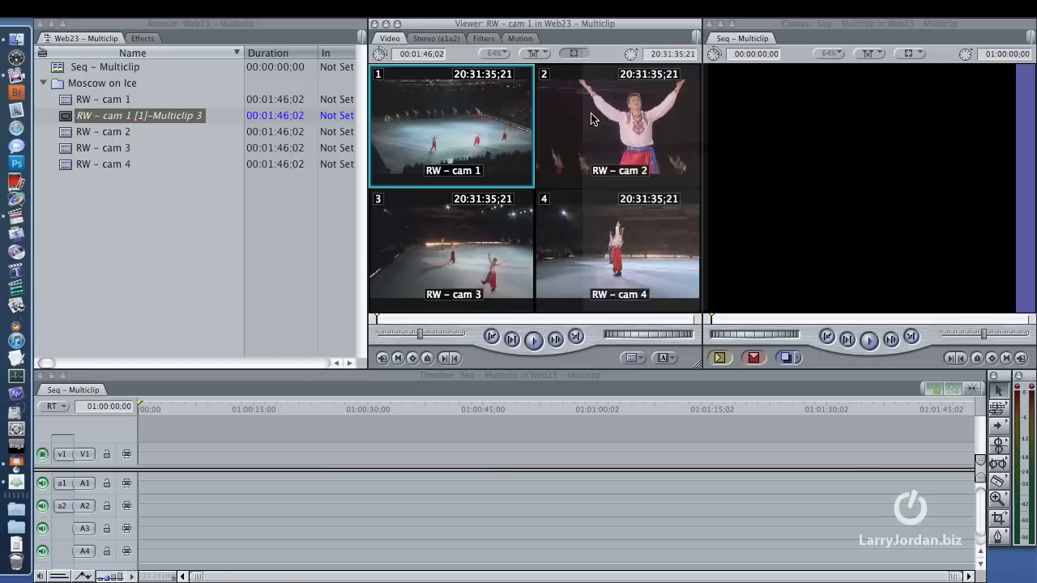
click(580, 151)
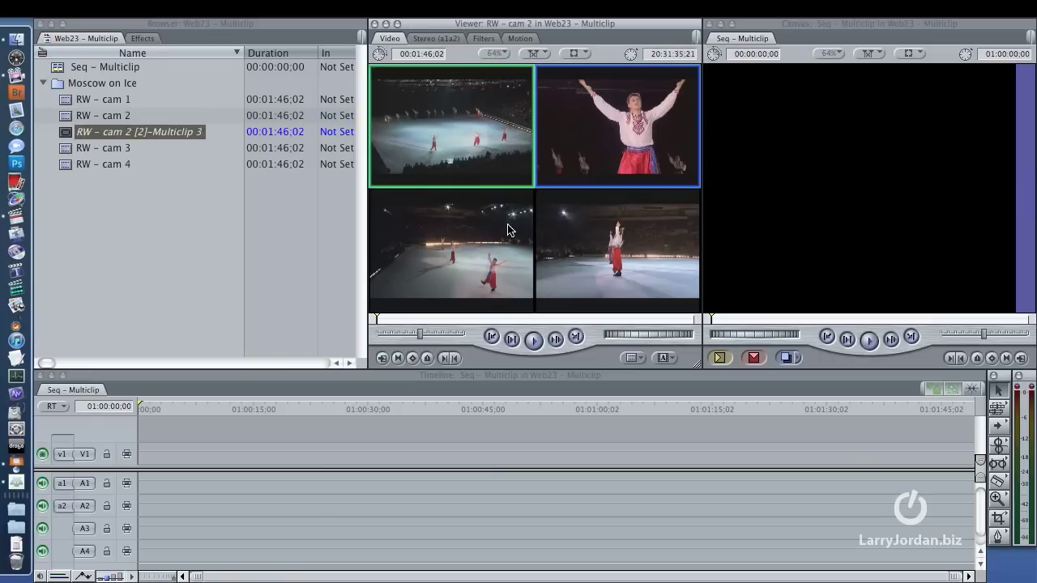
- Overwrite the multiclip into Seq – Multiclip and move the playhead to 01:00:30:12
click(754, 357)
click(369, 406)
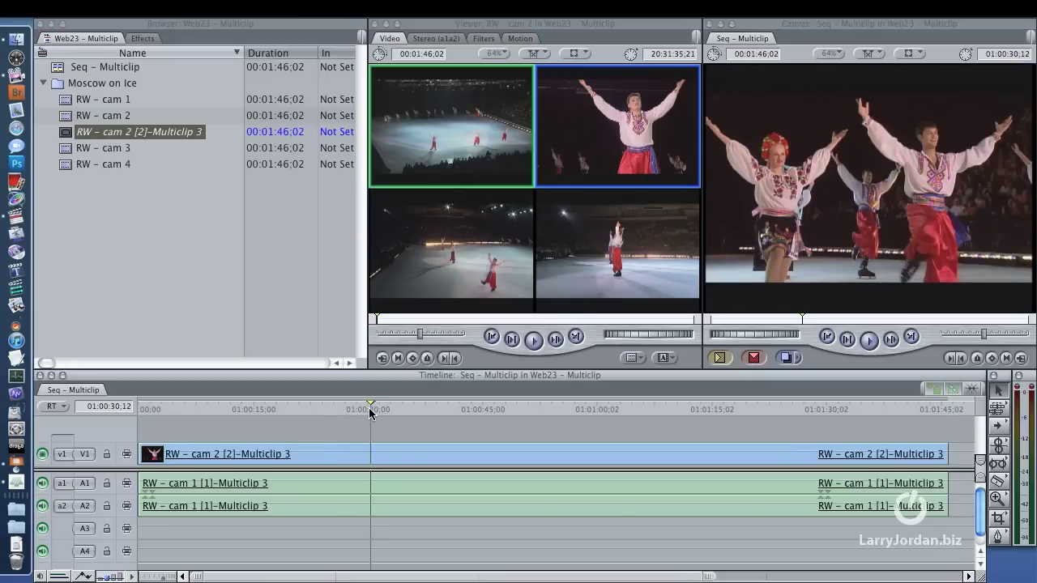
click(534, 53)
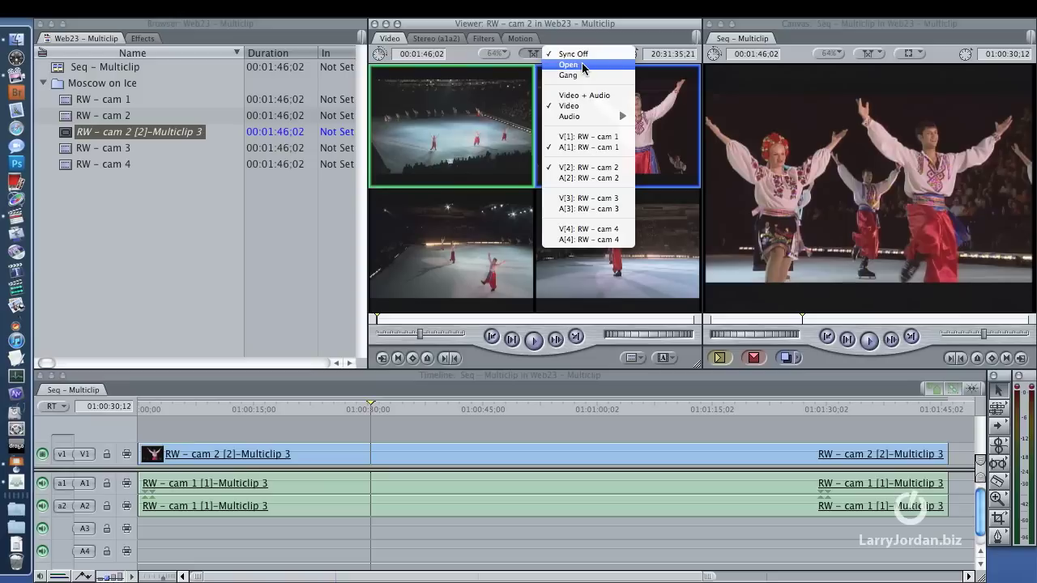
click(583, 67)
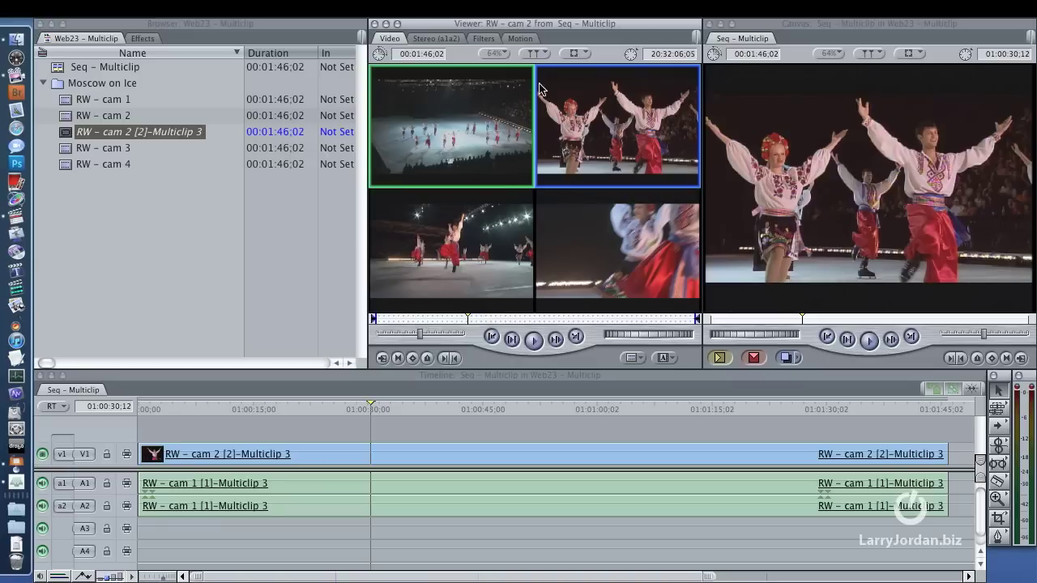
click(542, 55)
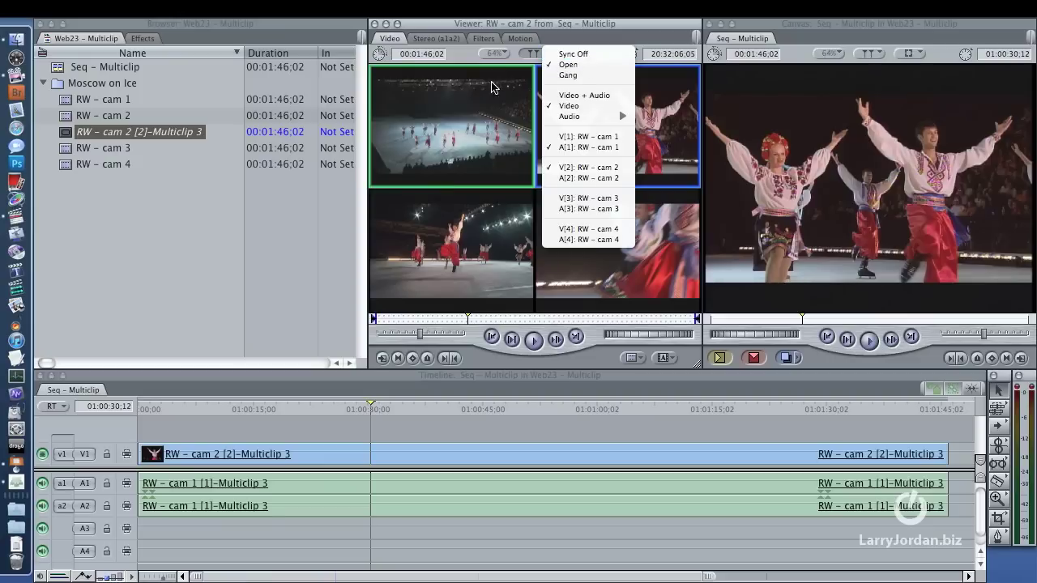
click(496, 103)
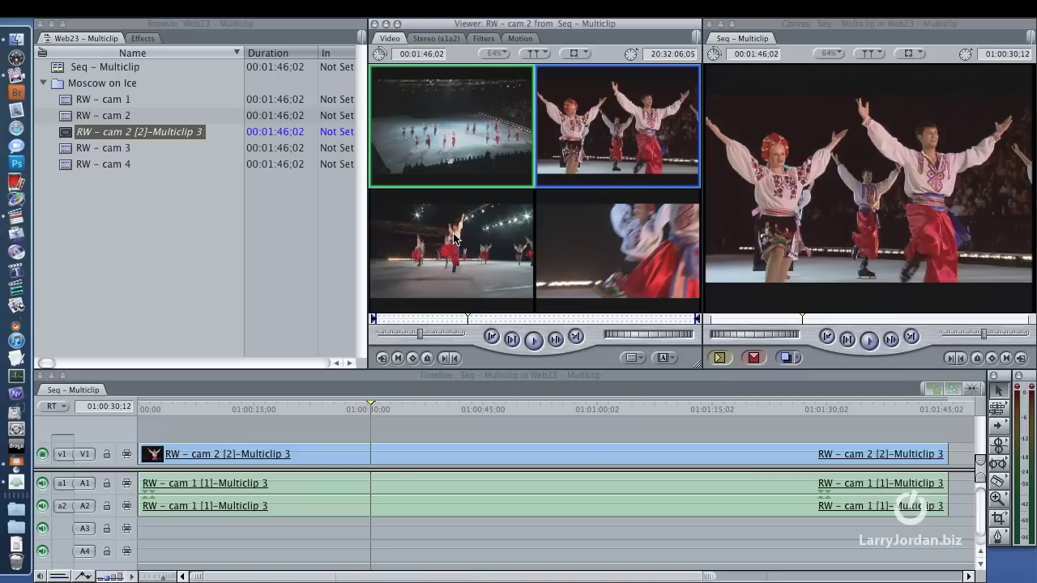
- Apply the Multi-camera Editing keyboard layout and park the playhead at 01:00:18:10
click(417, 0)
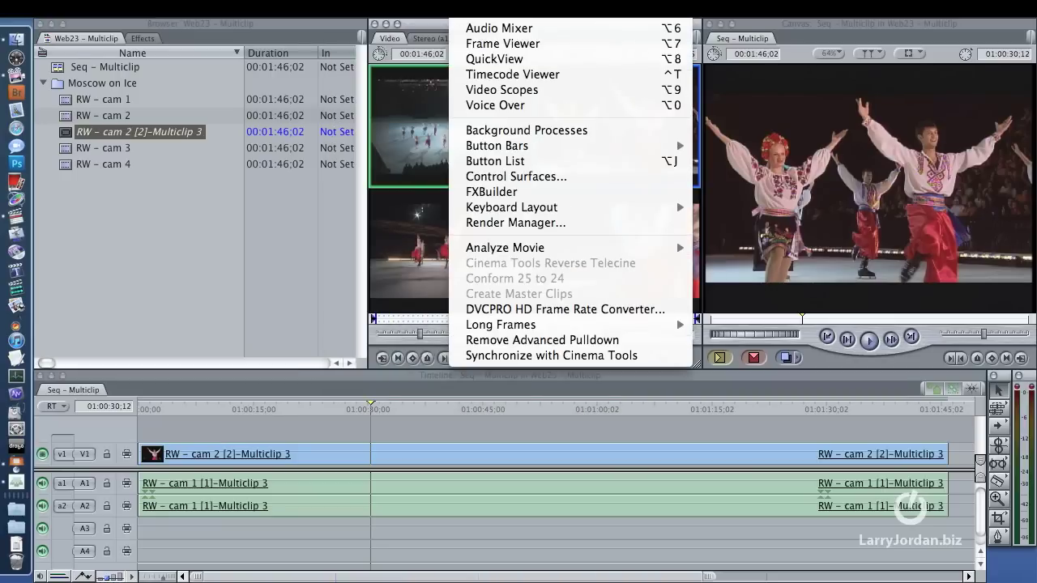
mouse_move(491, 209)
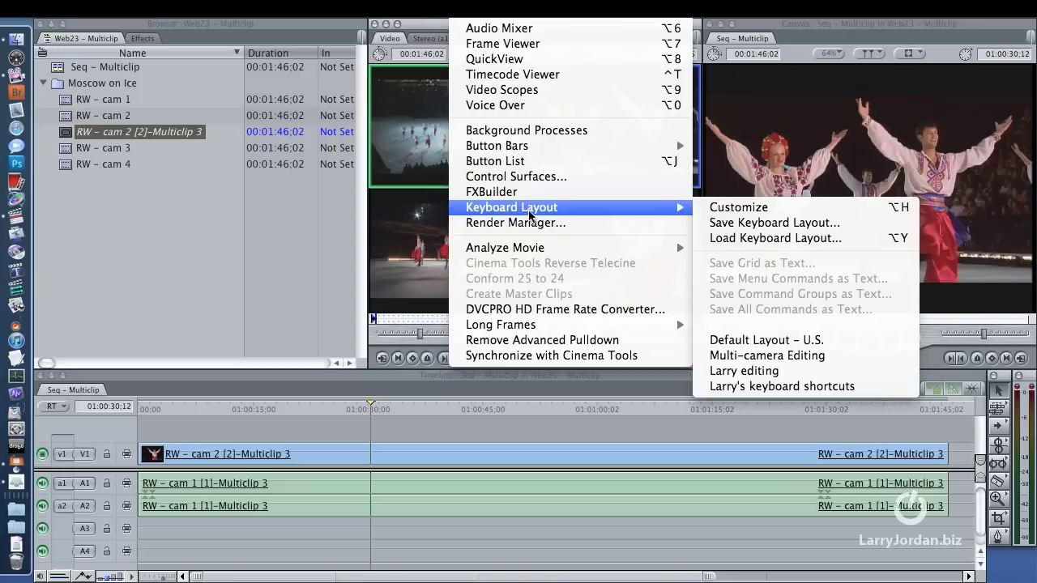
click(842, 357)
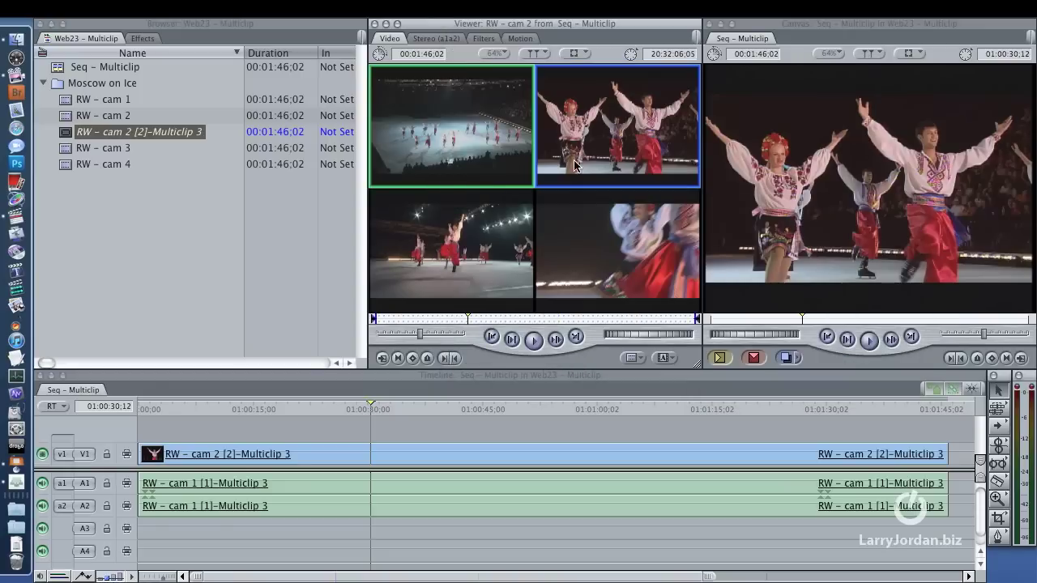
click(277, 409)
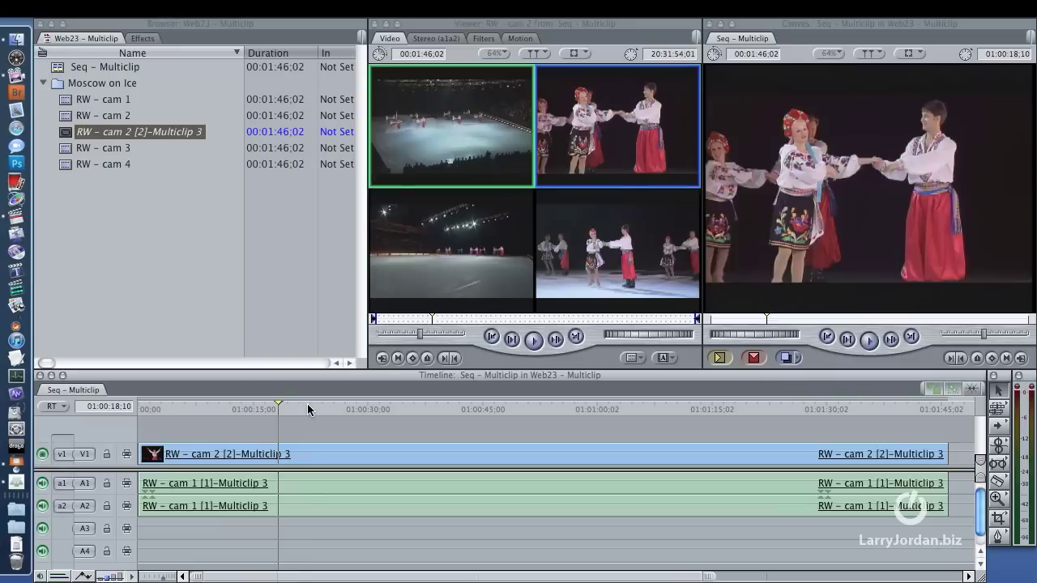
- At 01:00:22:08, switch the angle through cams 1, 2 and 3, then cut to cam 1
click(308, 408)
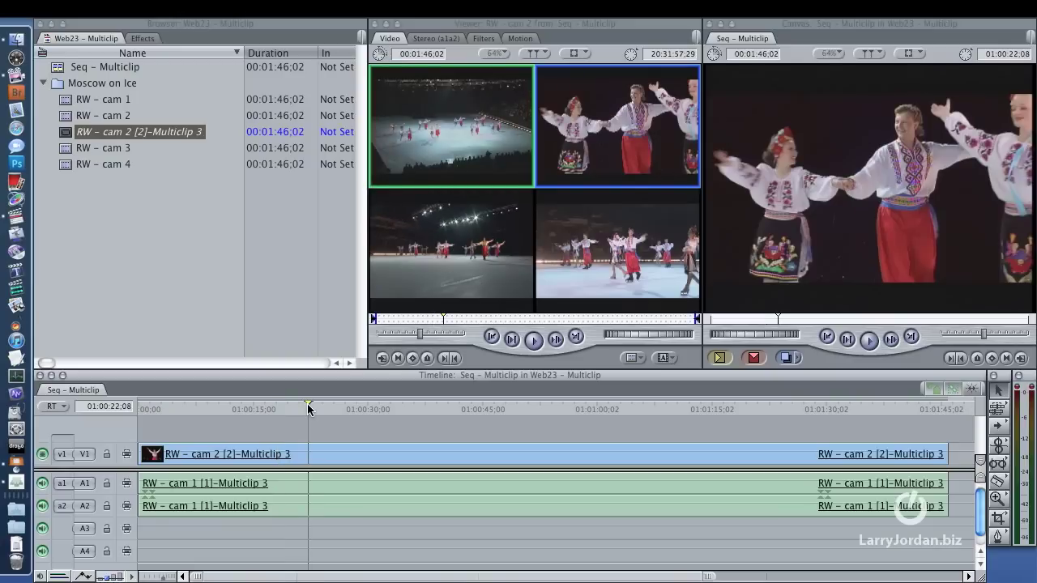
key(ctrl+1)
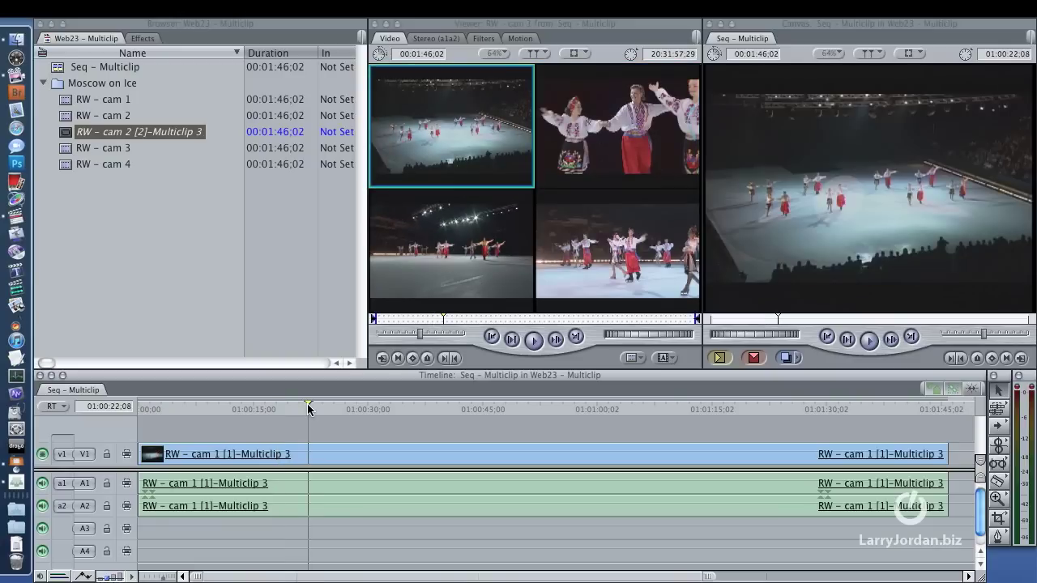
key(ctrl+2)
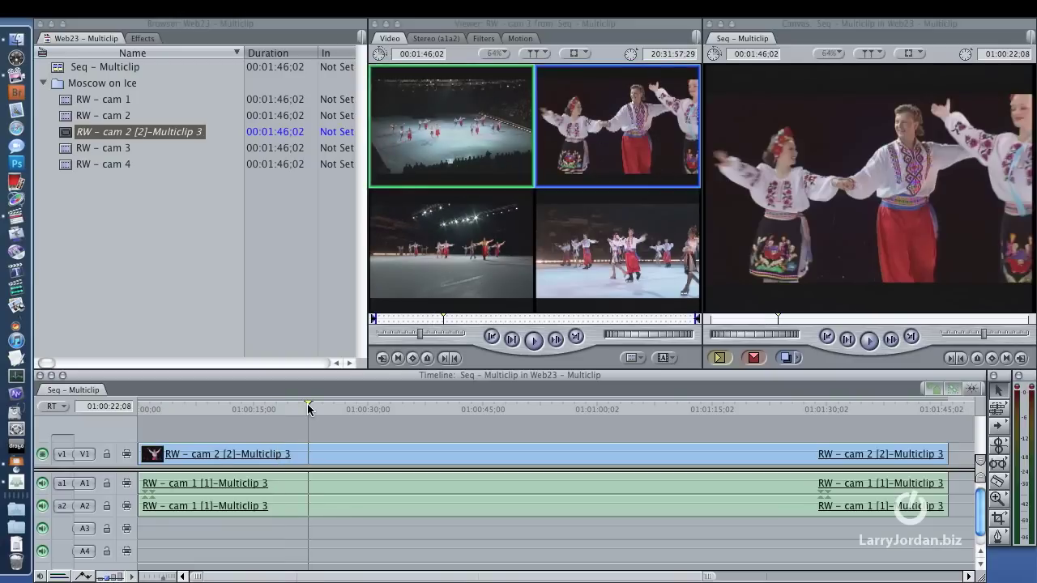
key(ctrl+3)
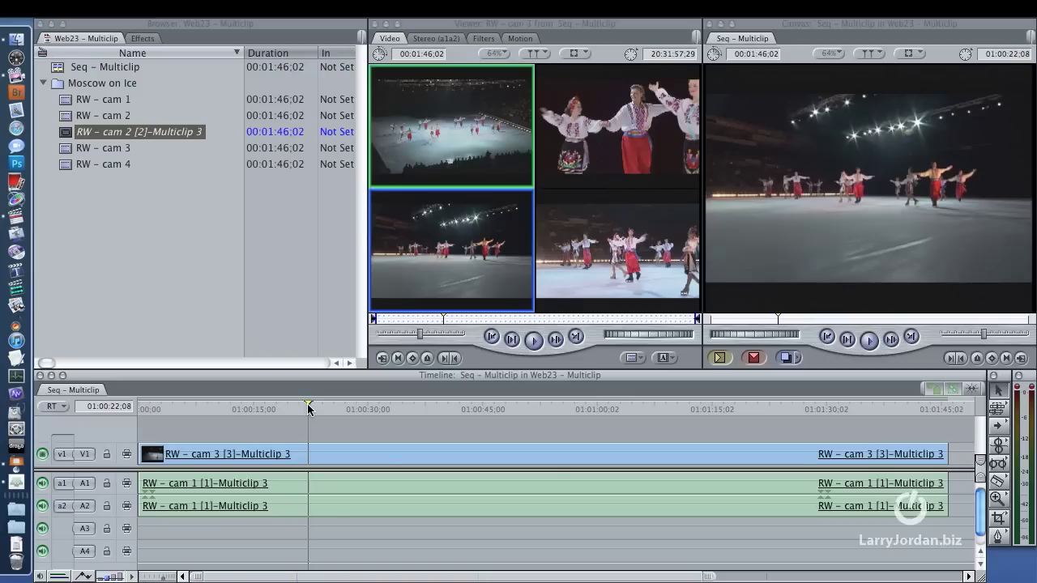
key(ctrl+1)
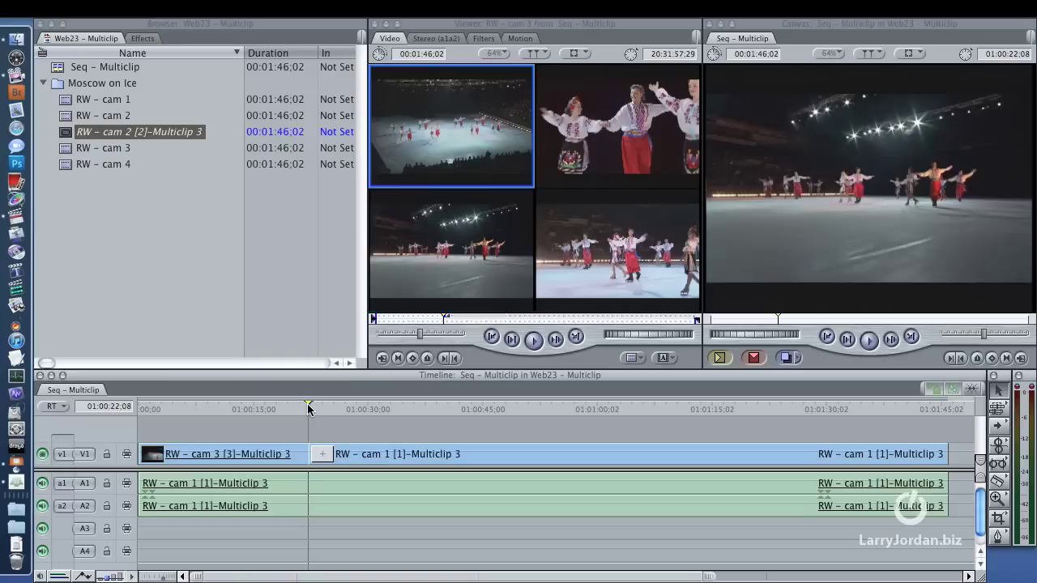
- Cut to cam 2 at 01:00:32:13, cam 3 at 01:00:39:25 and cam 4 at 01:00:51:15
click(386, 408)
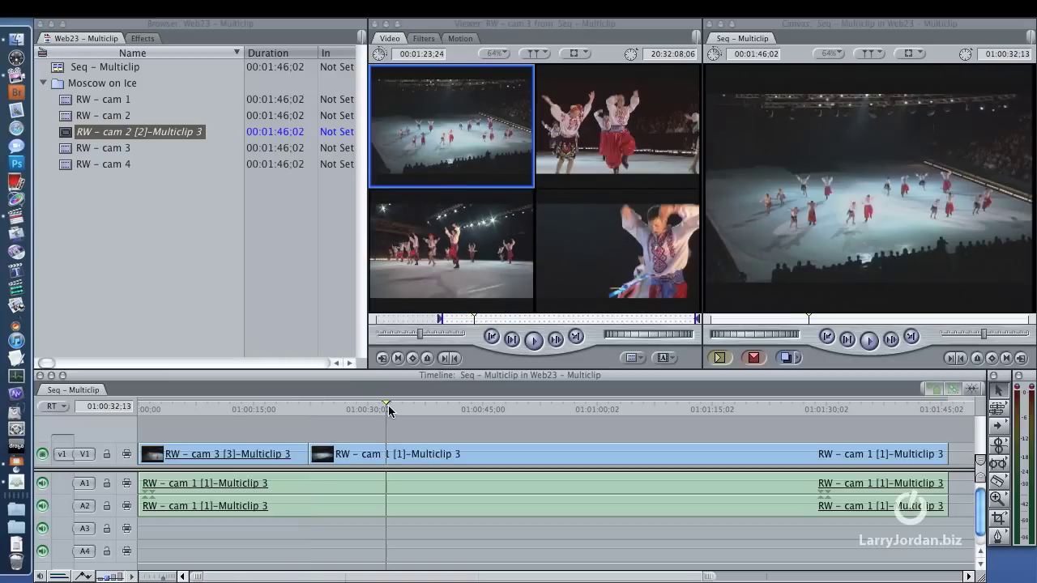
key(ctrl+2)
click(441, 409)
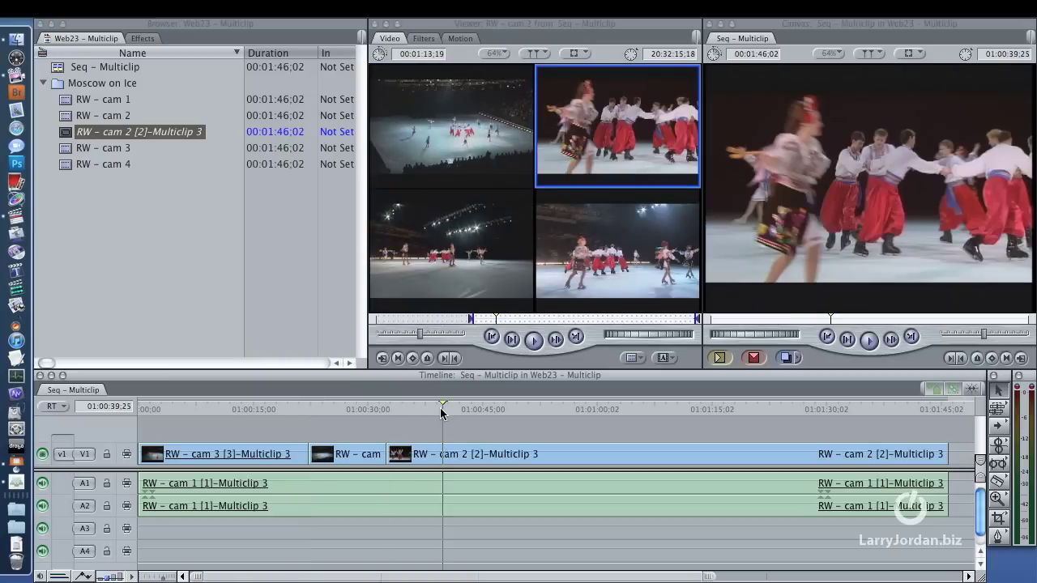
key(ctrl+3)
click(531, 409)
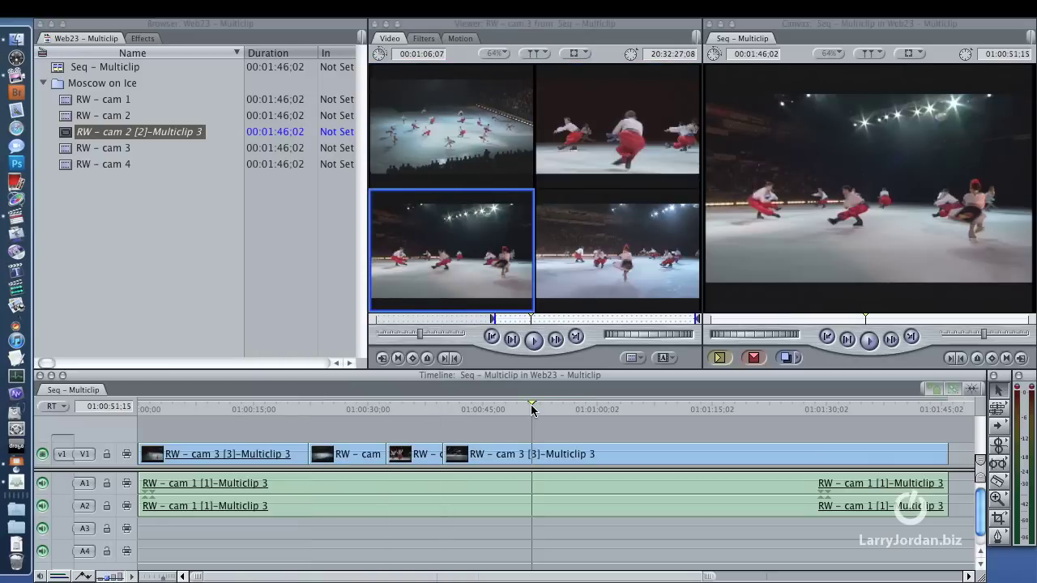
key(ctrl+4)
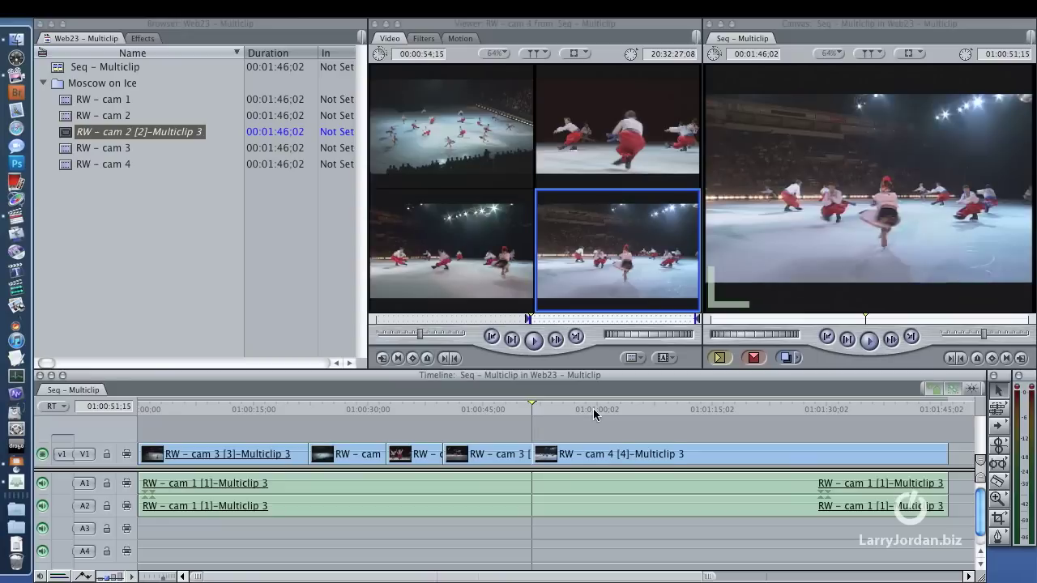
- Cut to cam 3 at 01:00:59:20, cam 1 at 01:01:07:10 and cam 2 at 01:01:12:23
click(593, 409)
key(ctrl+3)
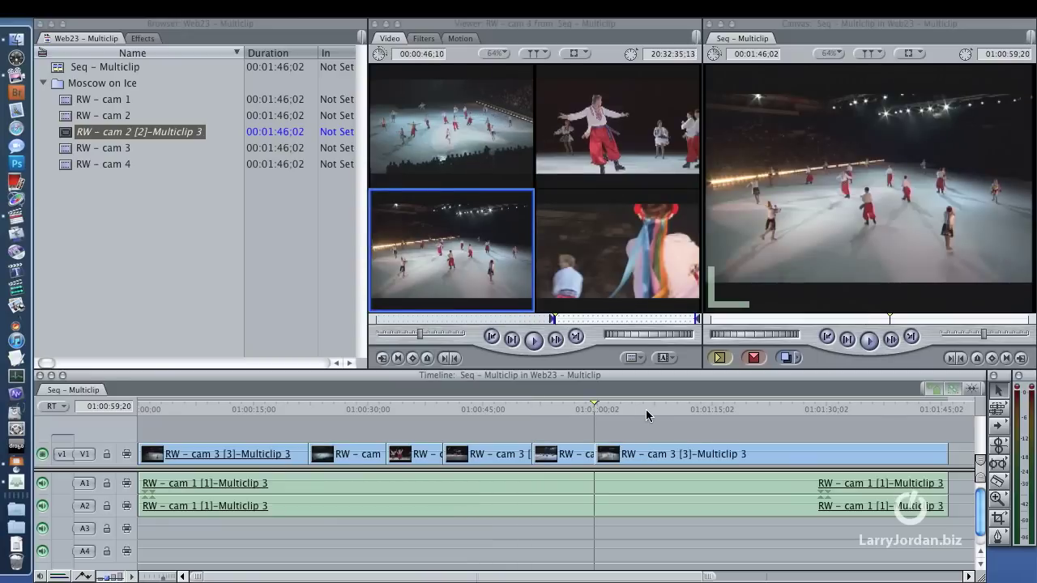
click(652, 407)
key(ctrl+1)
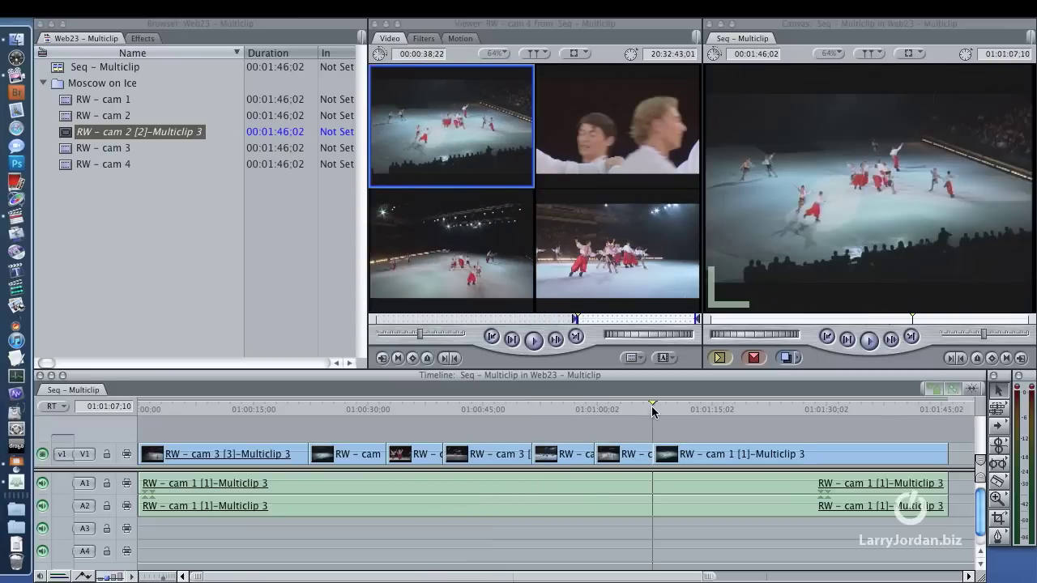
click(693, 408)
key(ctrl+2)
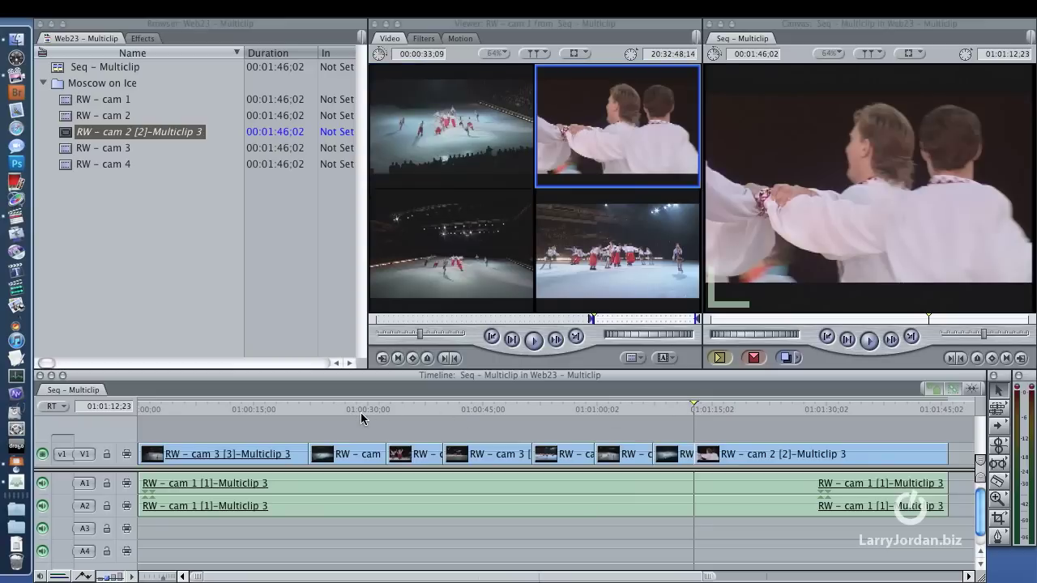
- Select the V1 edit point near 32 seconds and park the playhead at 01:00:32:16
click(387, 457)
click(386, 406)
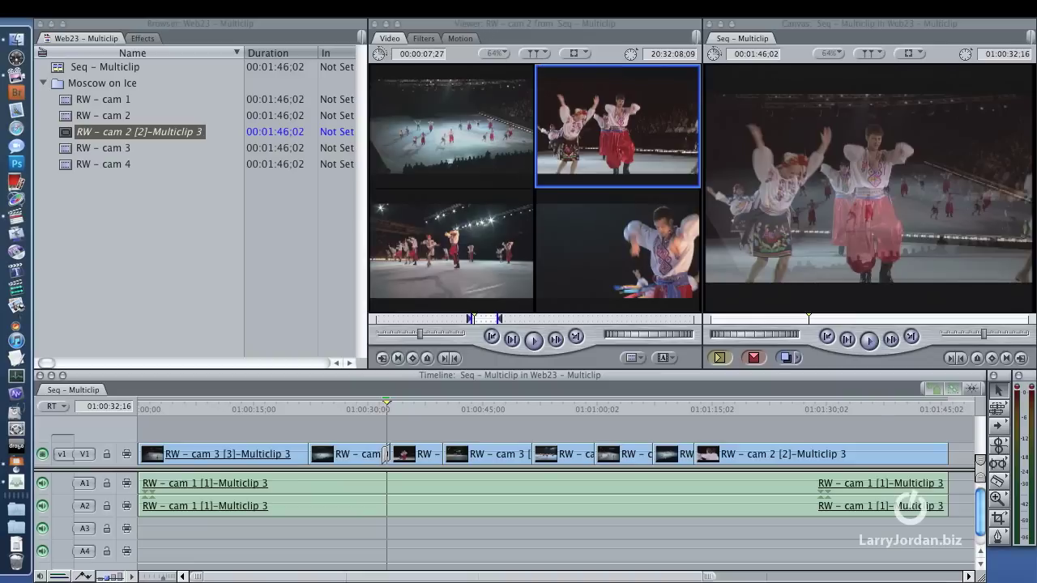
click(478, 9)
mouse_move(568, 207)
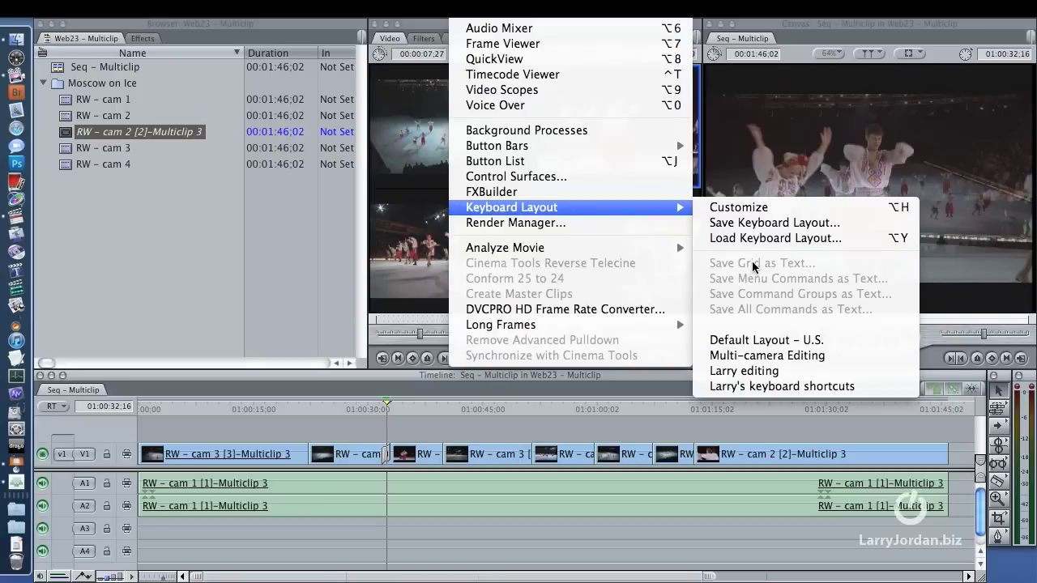
click(827, 357)
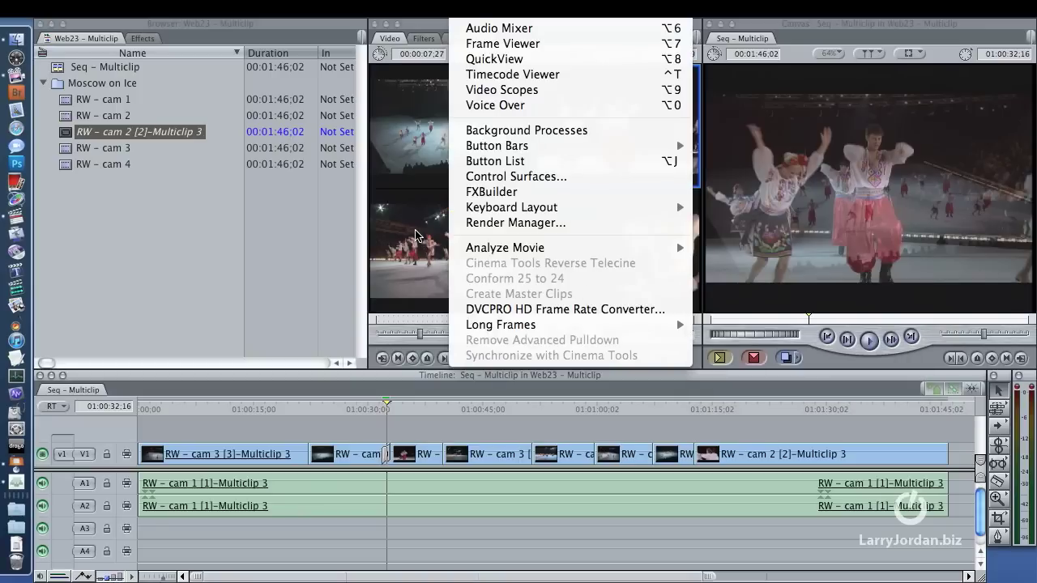